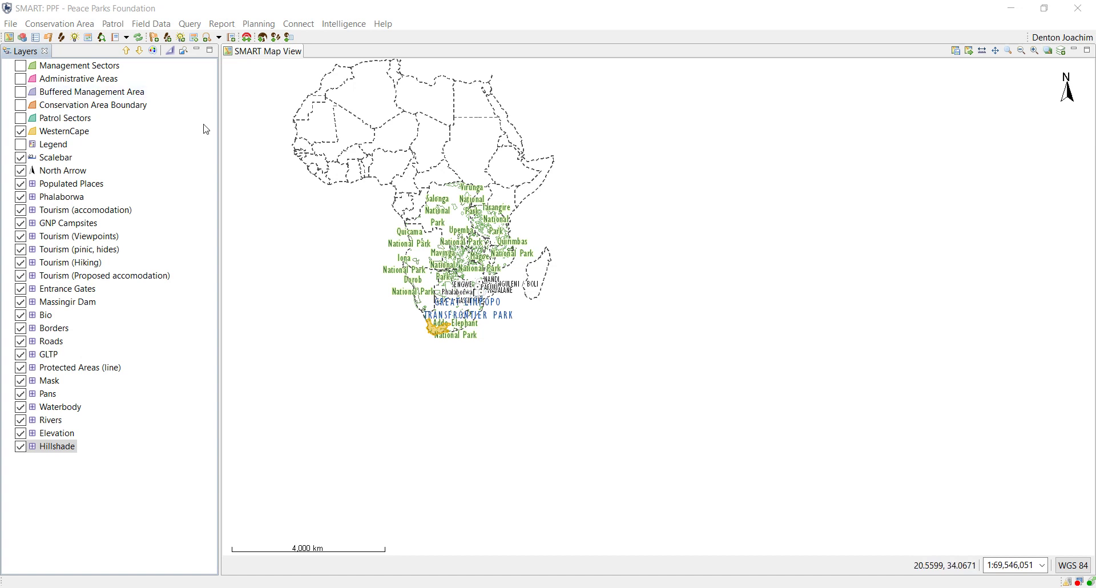
Try to export the Aerial patrol configurable model to the connected device for CyberTracker, using English and the Aerial profile.
click(151, 24)
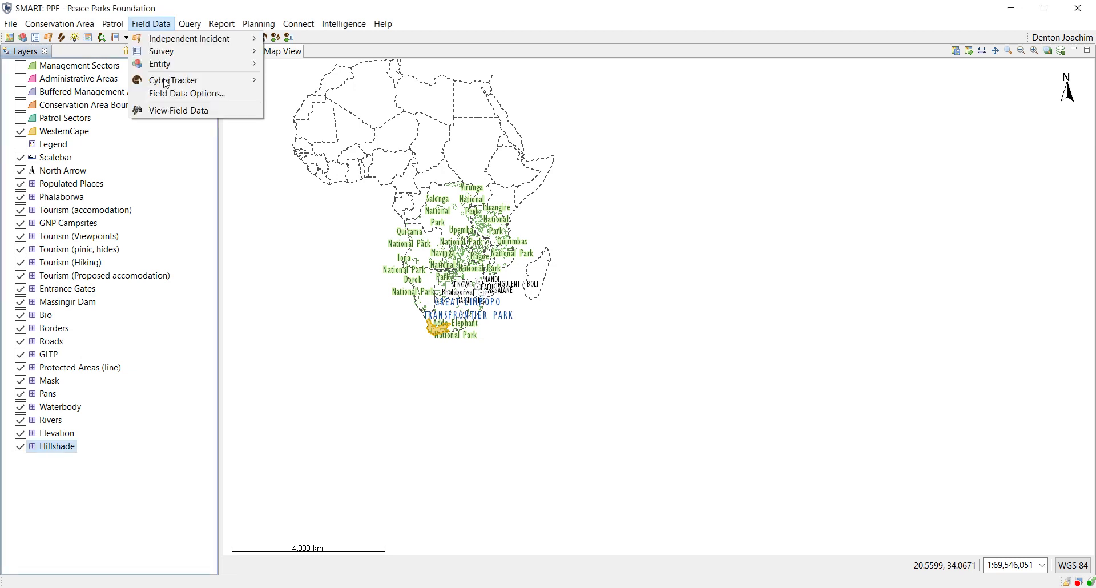
mouse_move(167, 81)
click(348, 83)
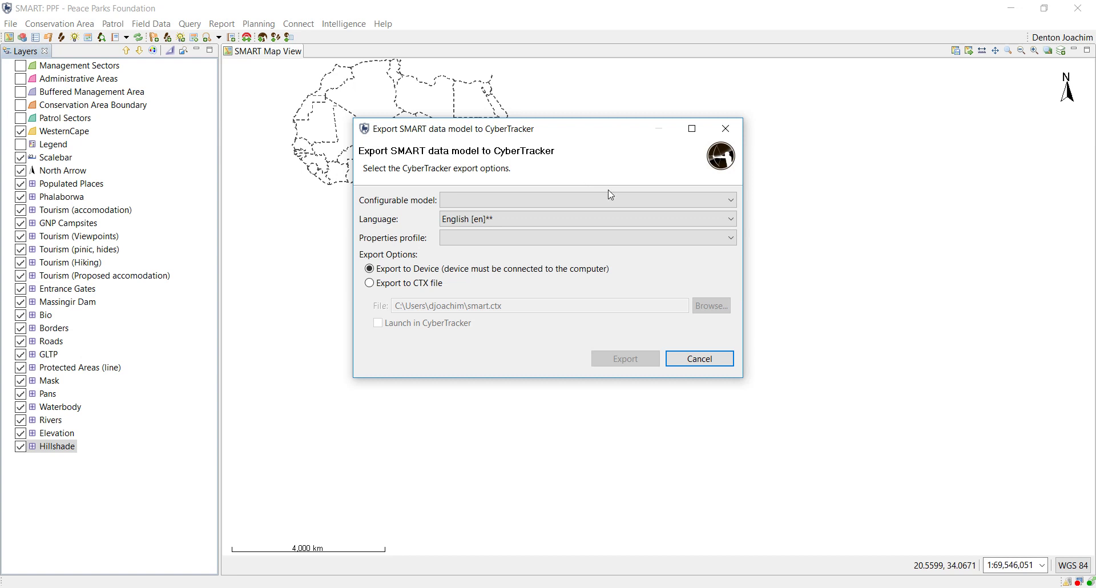
click(567, 199)
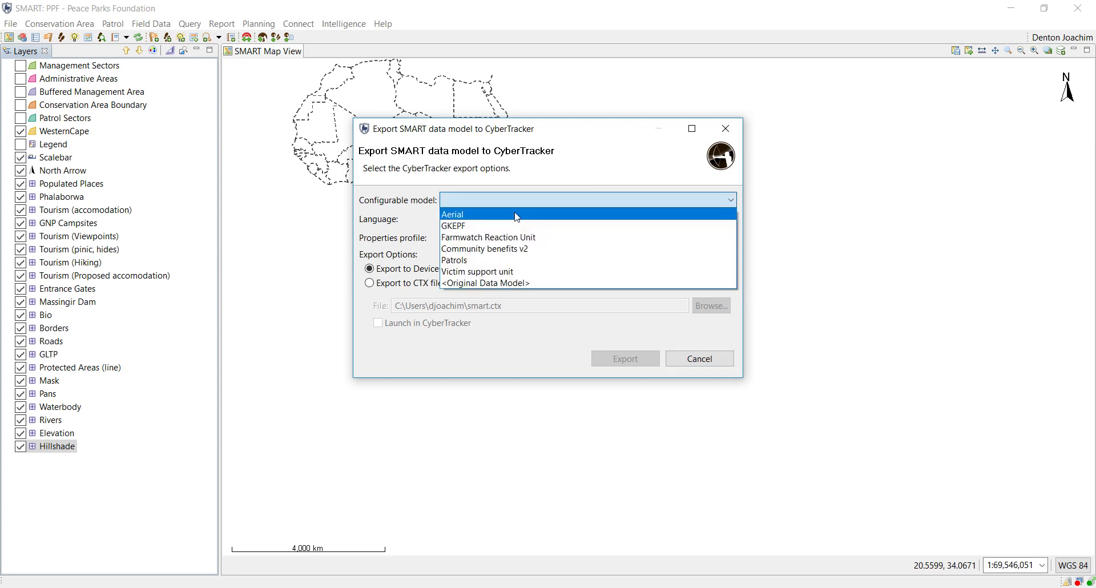
click(517, 216)
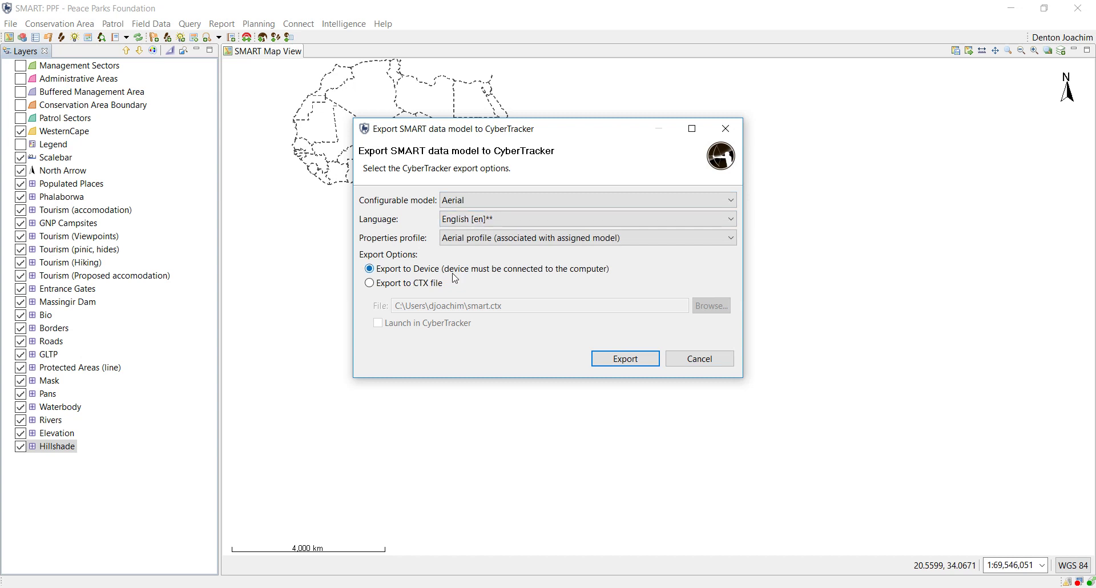
click(626, 364)
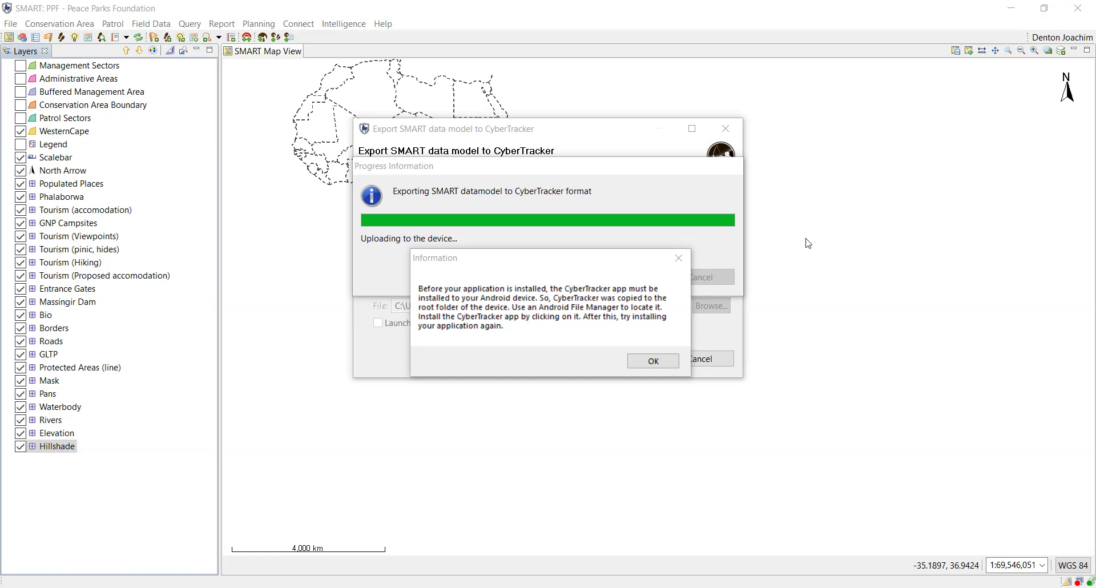
click(661, 364)
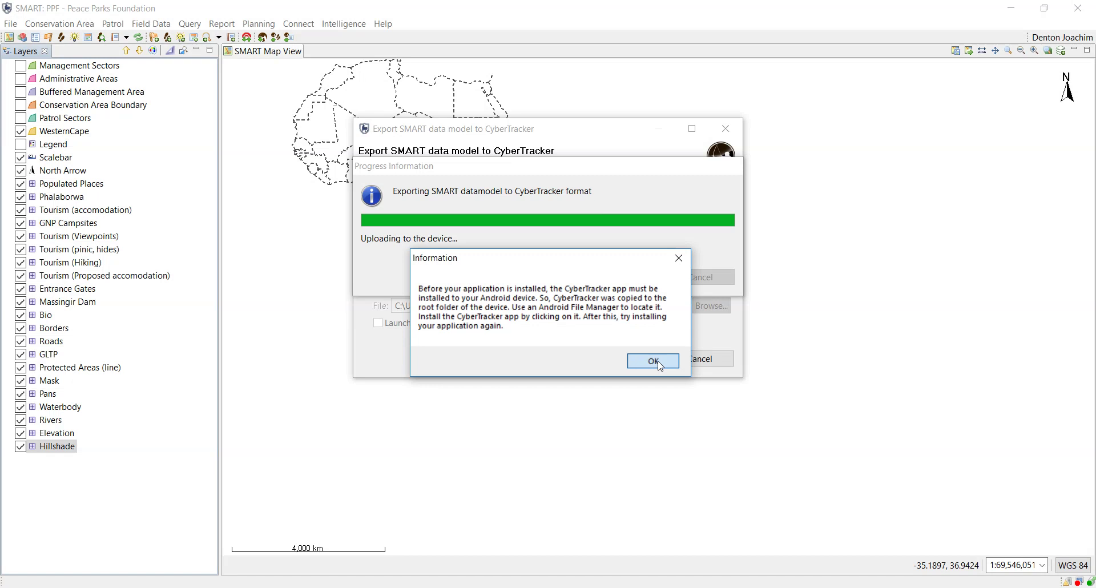
click(655, 361)
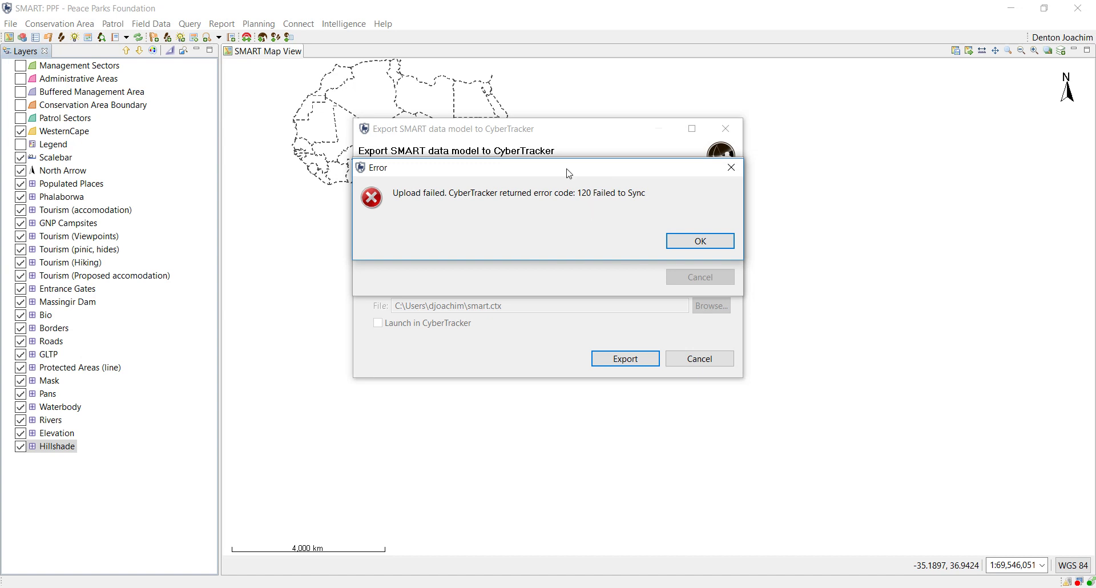
click(701, 242)
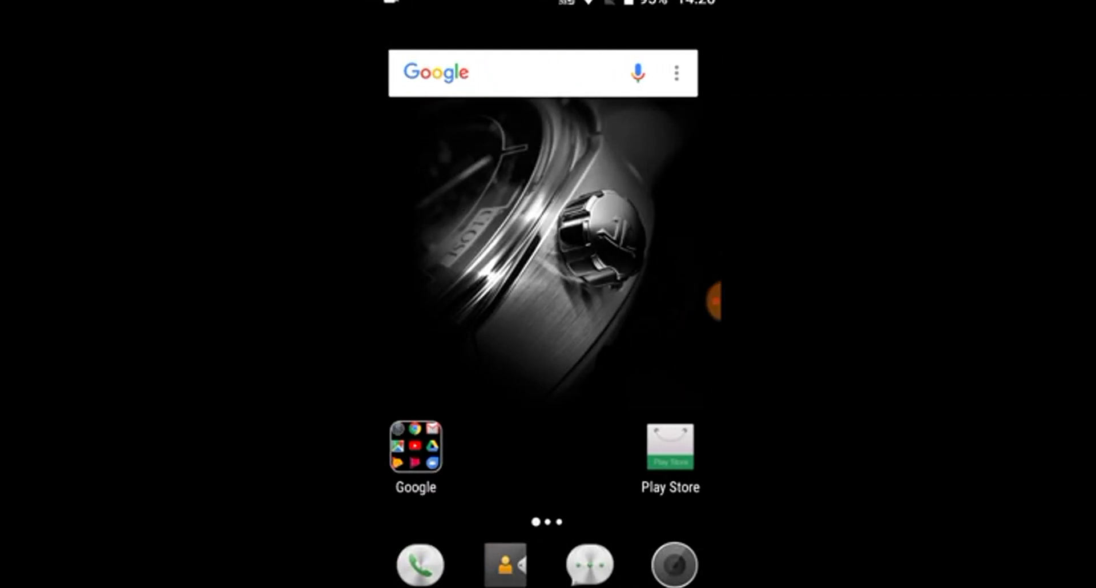
On the Android phone, allow installation of apps from unknown sources in the security settings, accept the warning and return to the home screen.
click(676, 160)
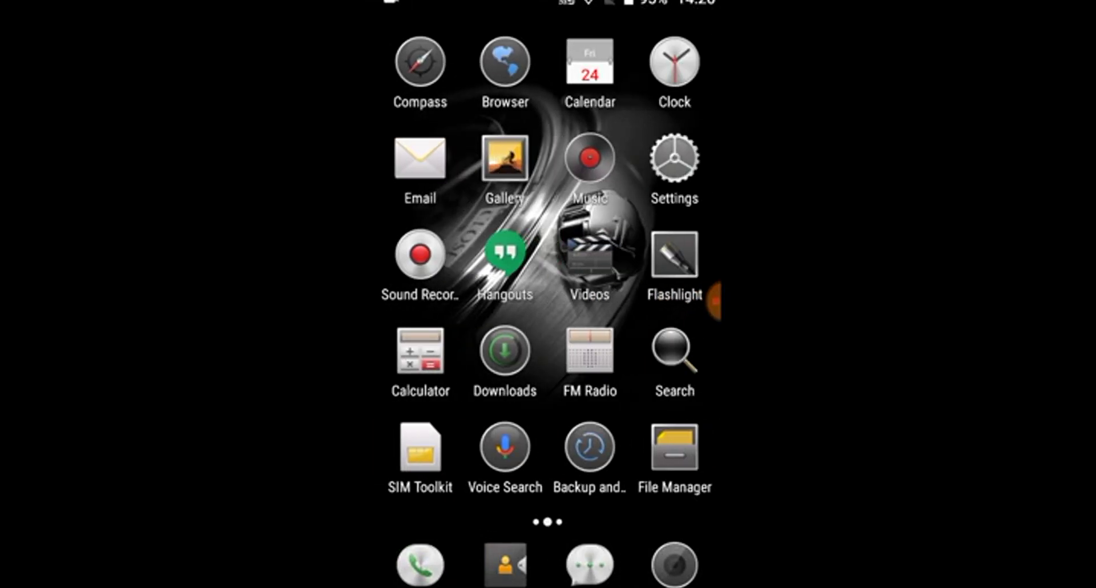
scroll(548, 314, up, 10)
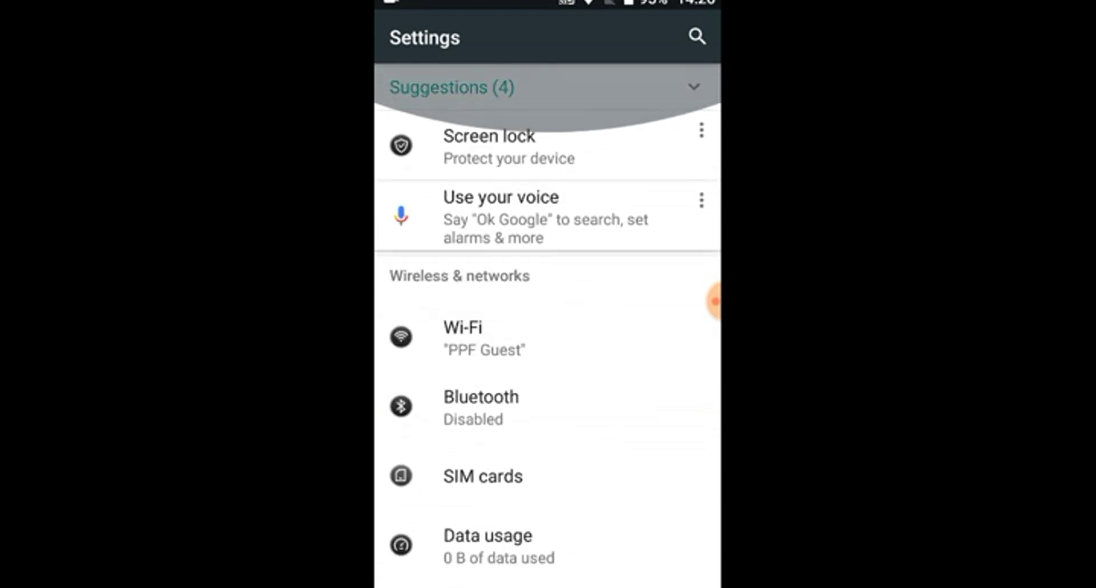
scroll(548, 314, down, 5)
scroll(549, 325, down, 10)
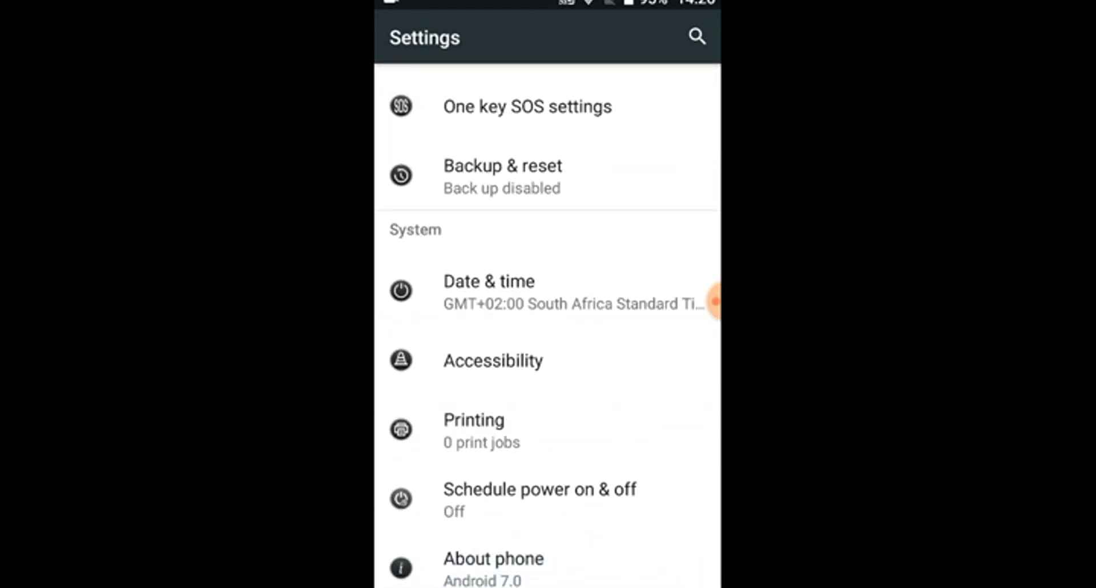
scroll(548, 325, up, 6)
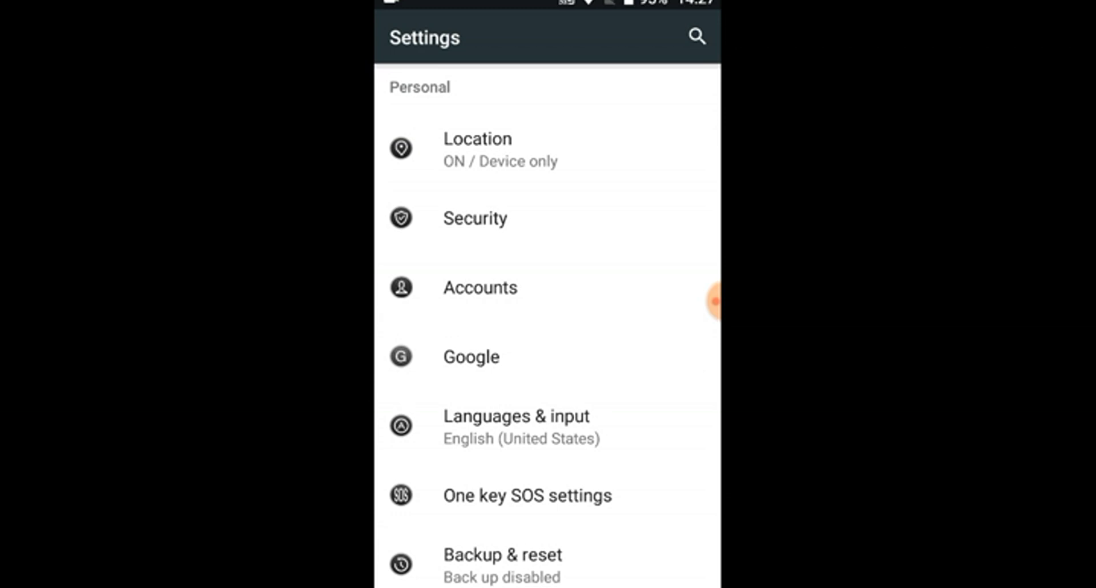
click(556, 217)
scroll(548, 325, down, 4)
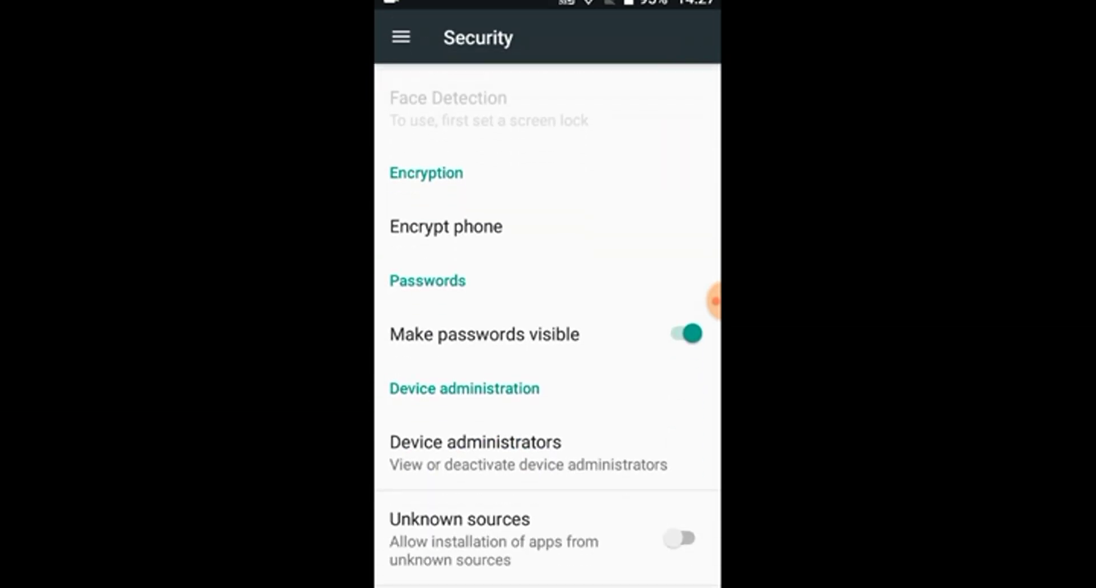
scroll(548, 326, down, 2)
click(679, 417)
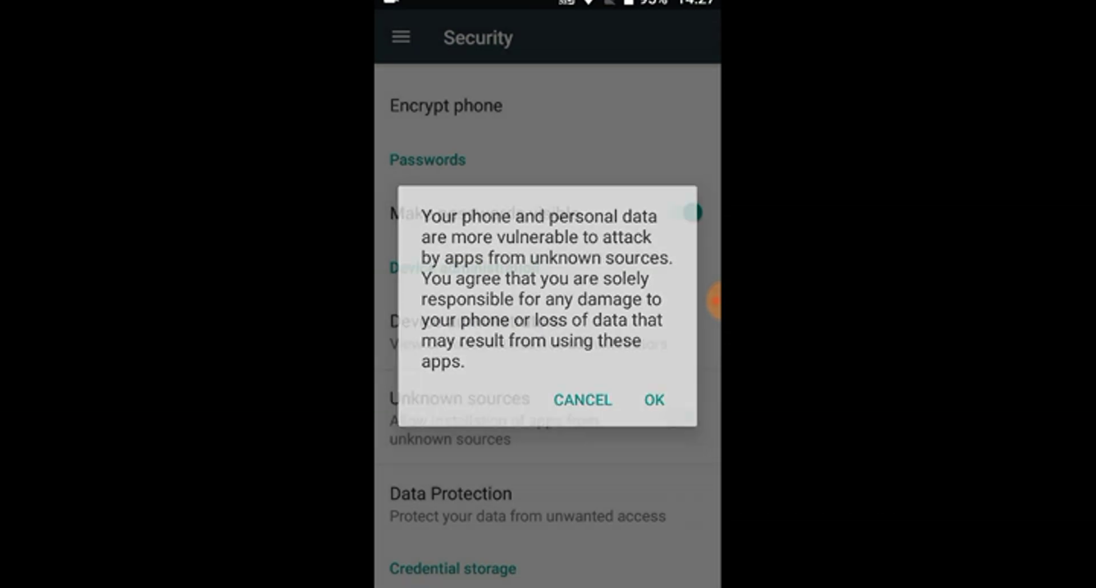
click(655, 399)
key(Home)
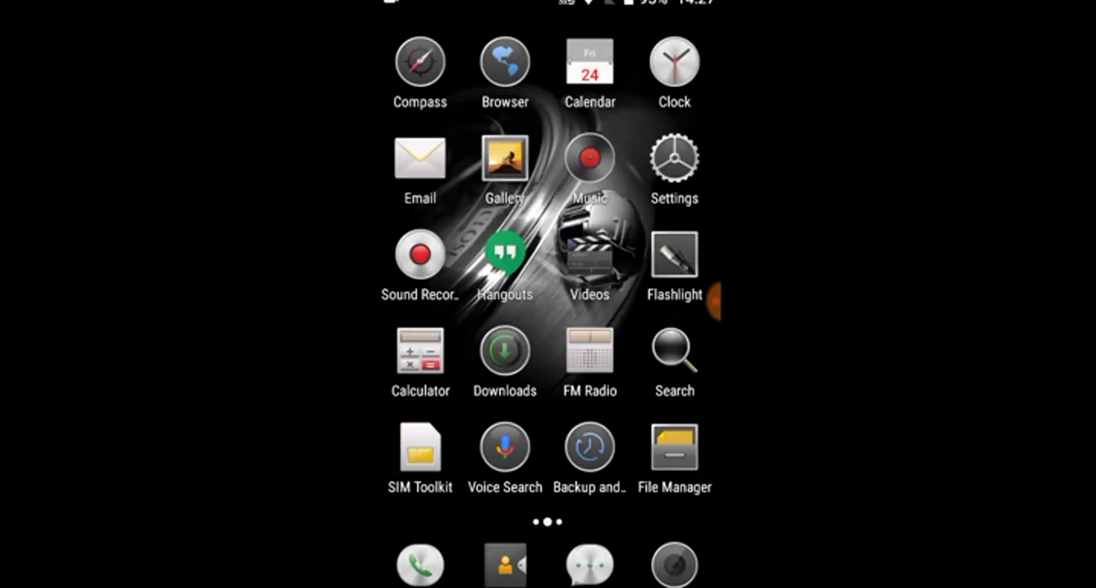
Browse the phone's internal shared storage in File Manager to locate CyberTracker.apk.
click(674, 447)
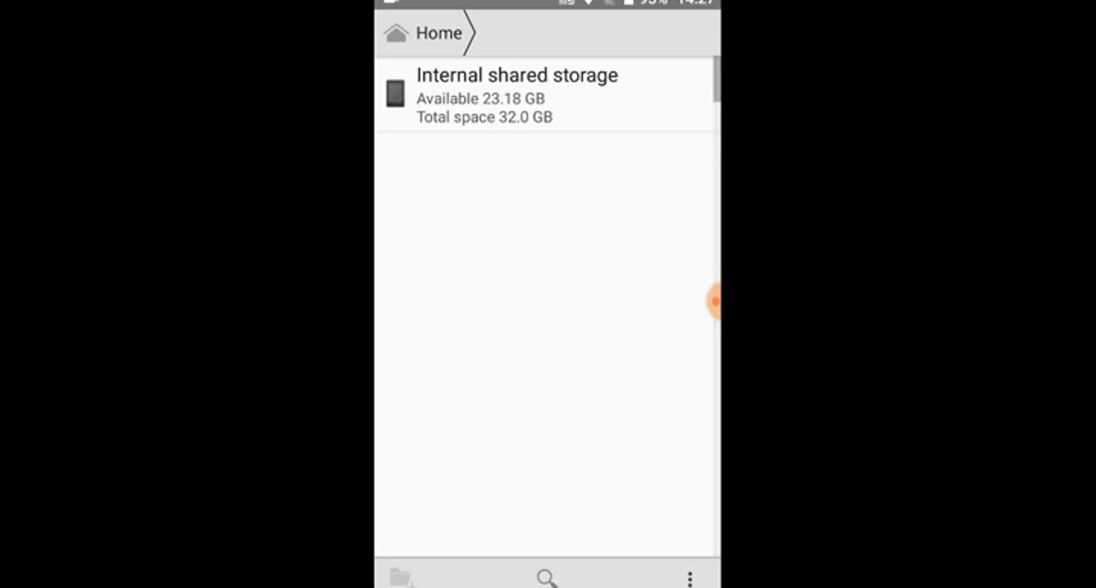
click(517, 94)
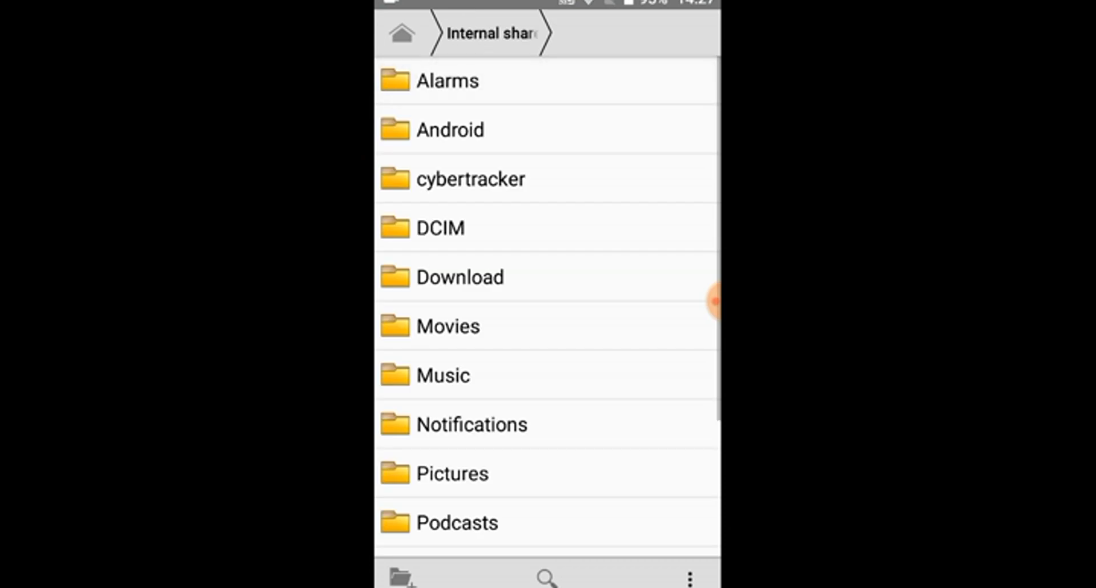
scroll(547, 308, down, 4)
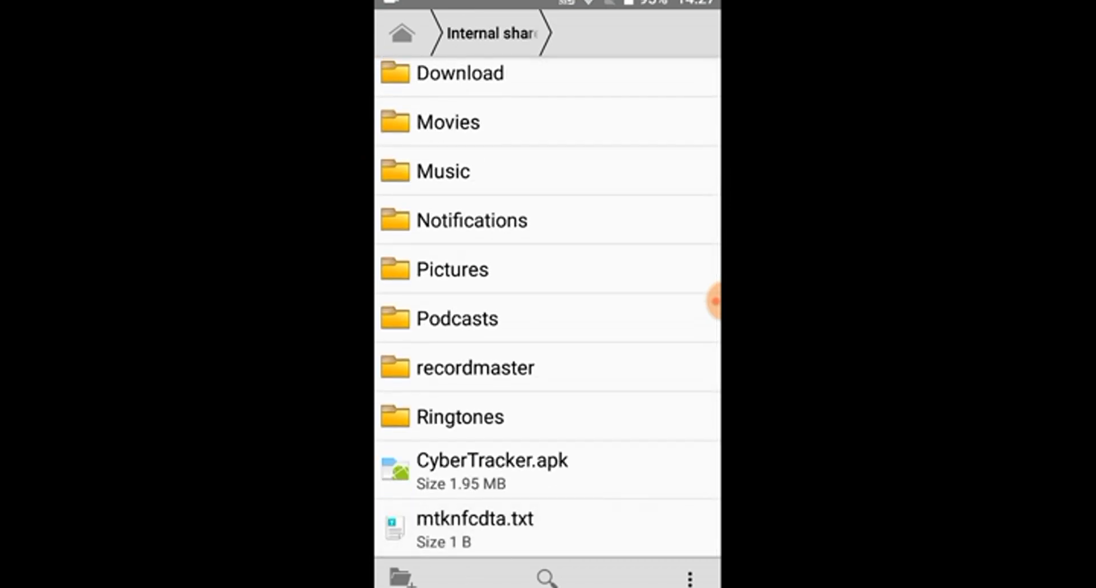
scroll(548, 308, up, 2)
scroll(548, 308, down, 2)
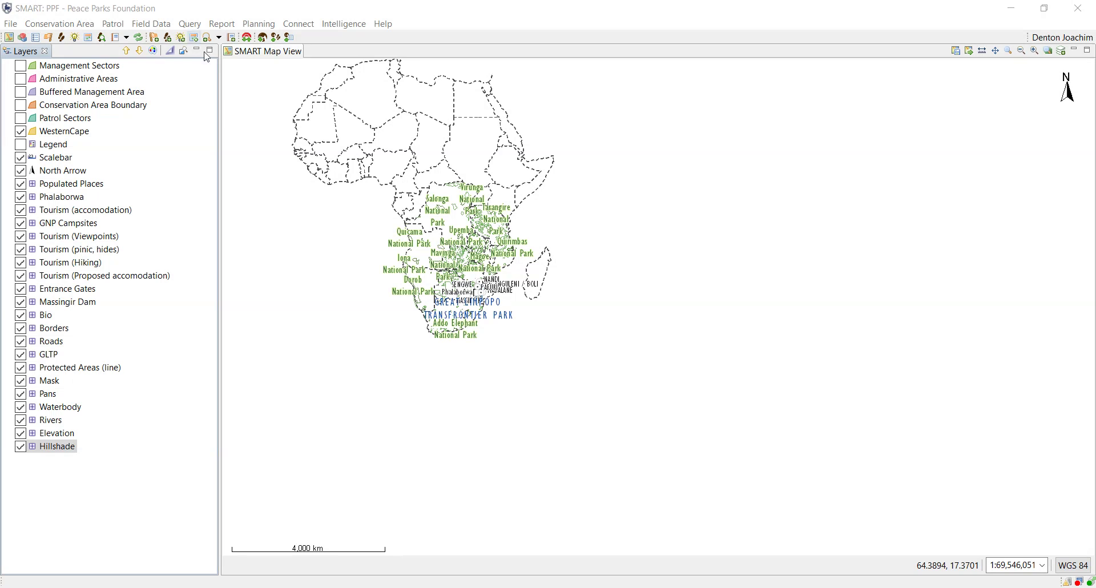
Back in SMART, export the Aerial patrol configurable model to the connected device again and close the completion message.
click(153, 24)
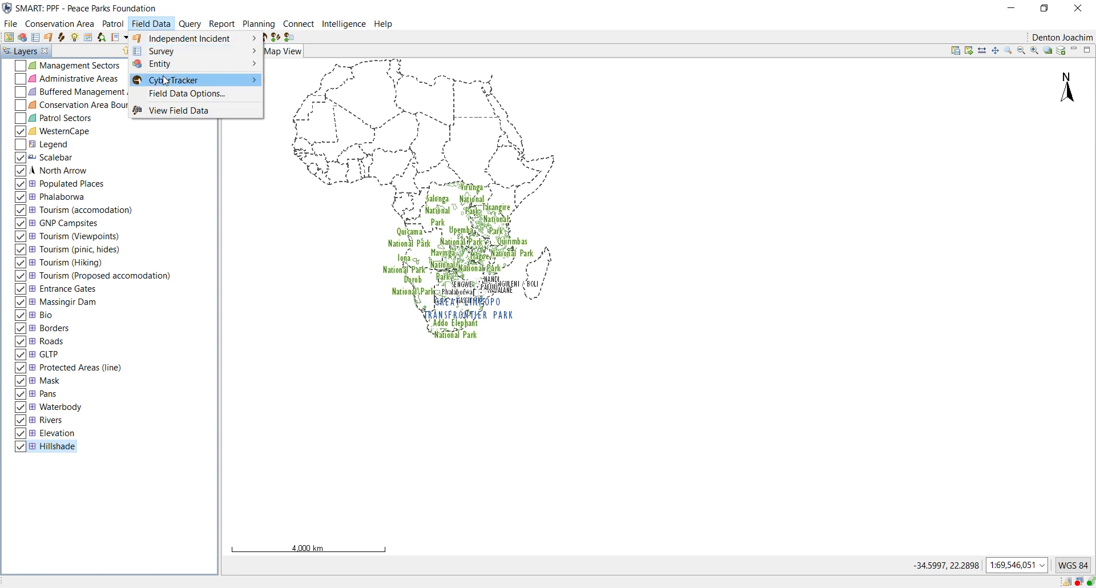
mouse_move(166, 81)
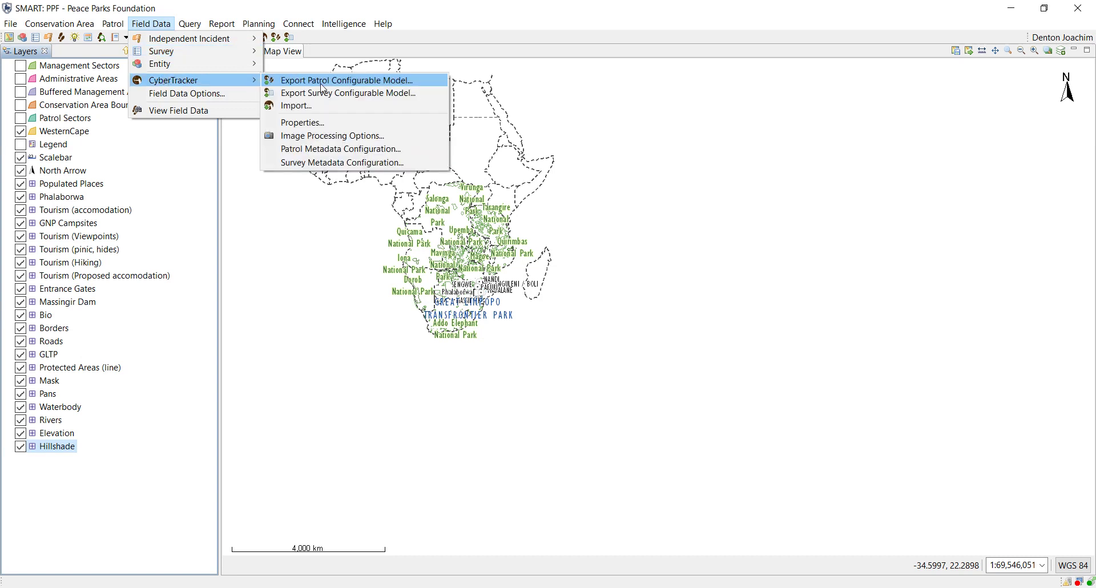
click(324, 83)
click(474, 200)
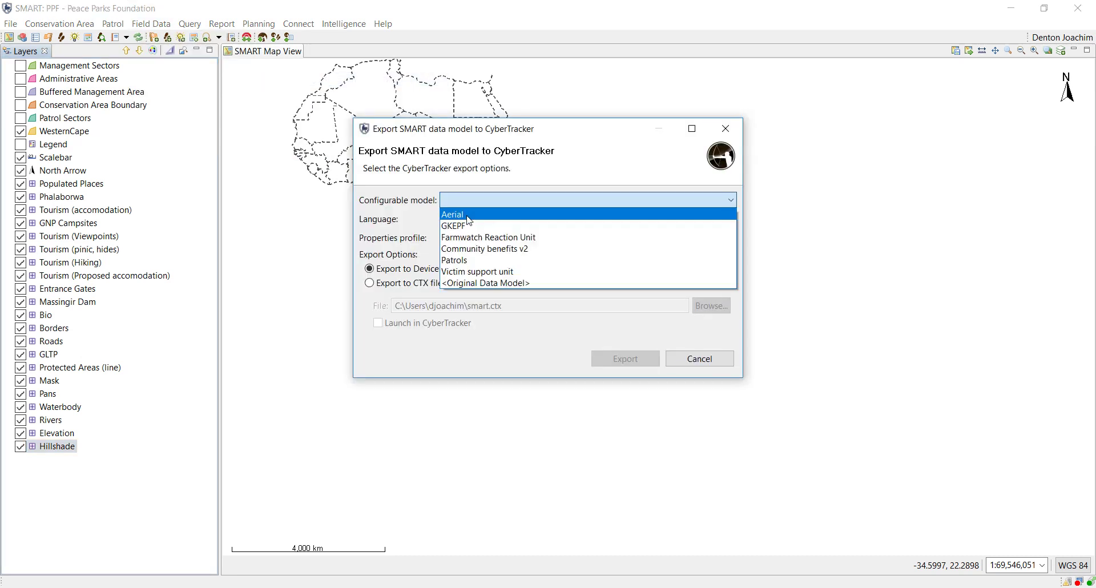
click(467, 216)
click(629, 359)
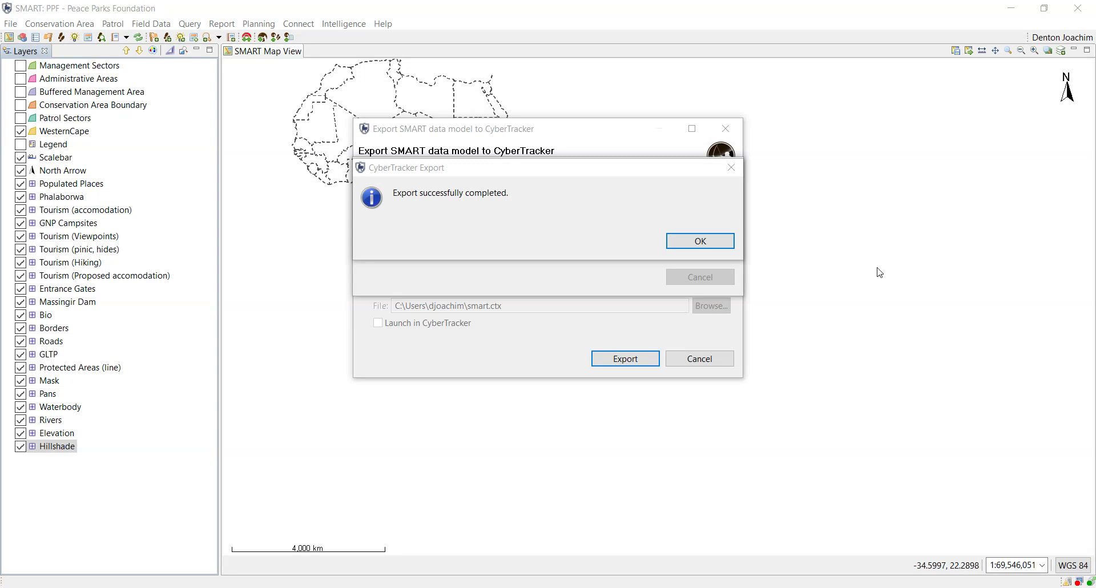
click(707, 244)
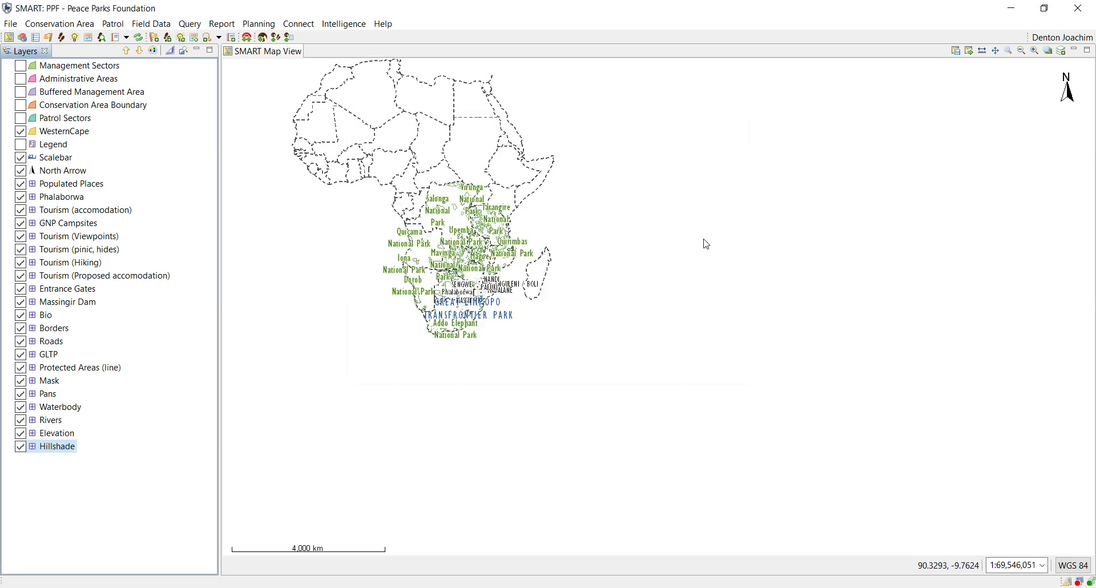